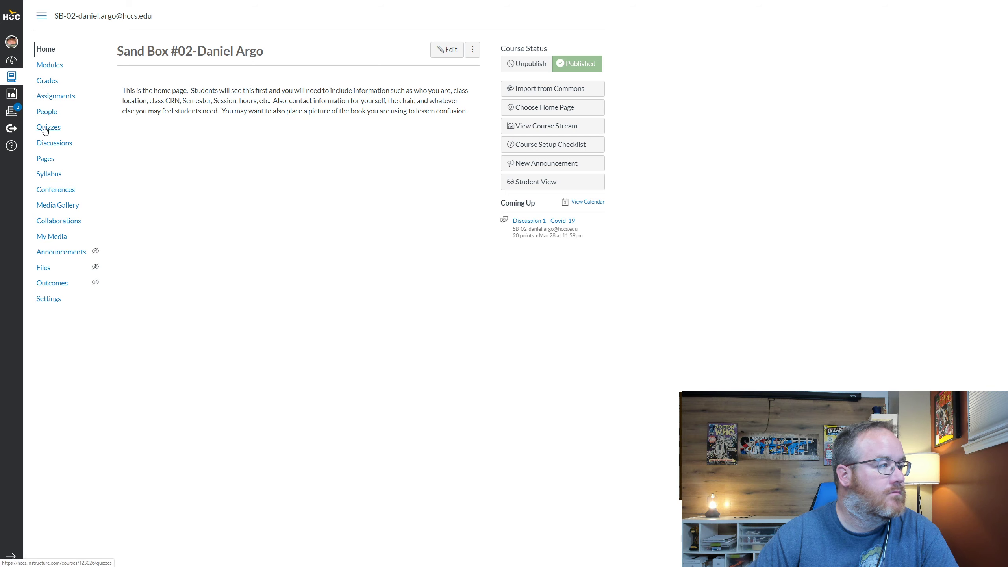
Create a new course quiz titled "Quiz #1" with "Chapter 1" as its instructions.
left_click(46, 126)
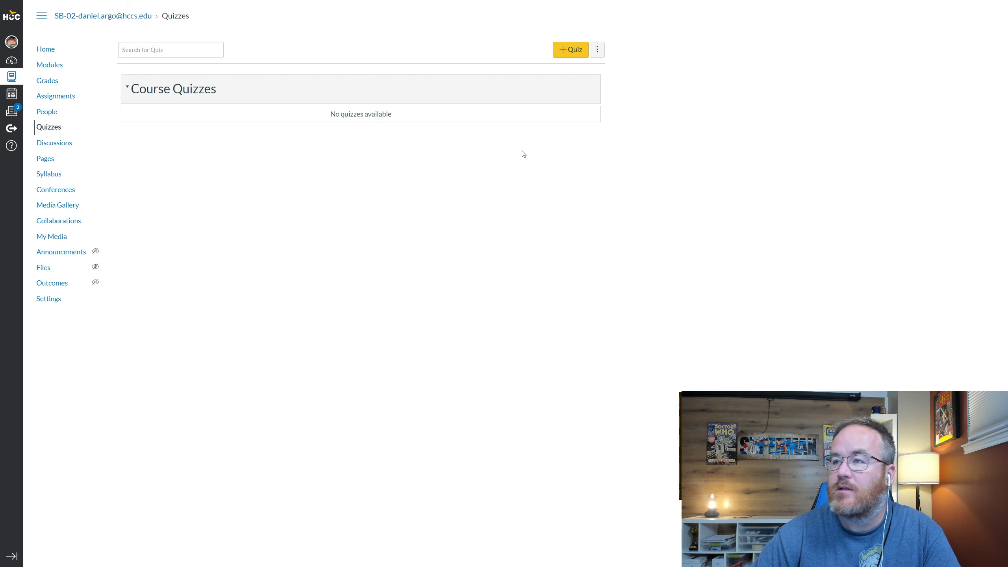
left_click(561, 52)
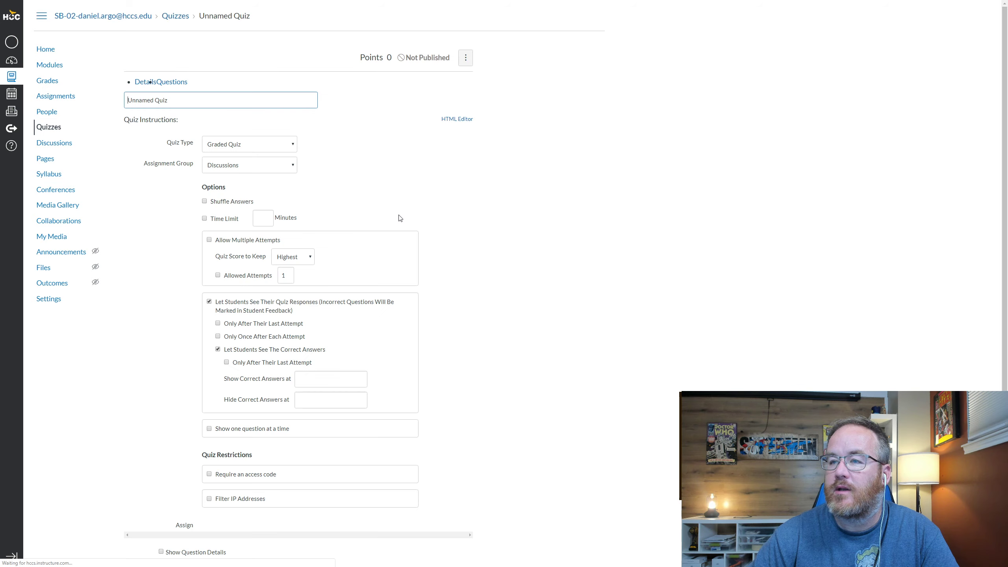
left_click_drag(179, 110, 91, 100)
type("Quiz #1")
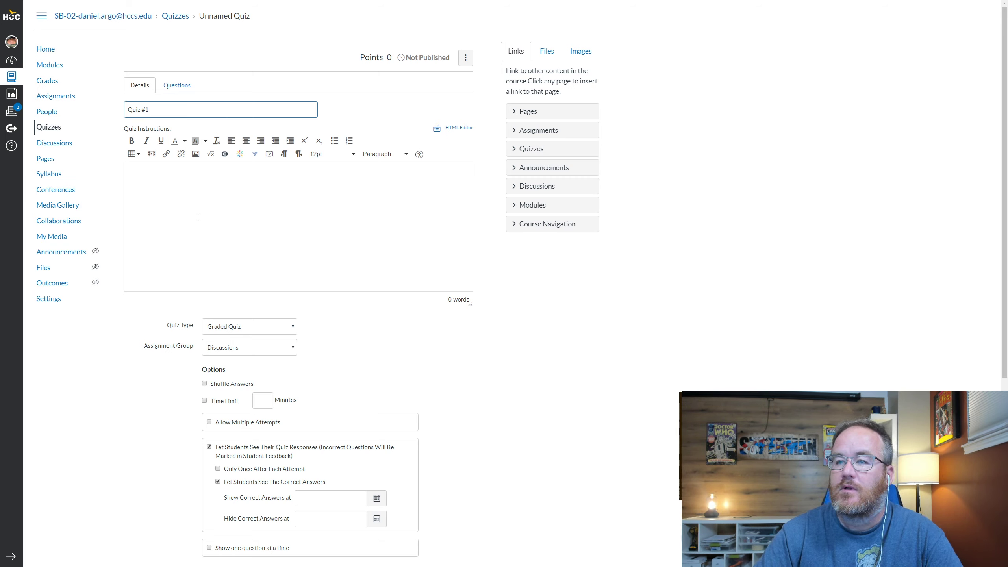
left_click(178, 199)
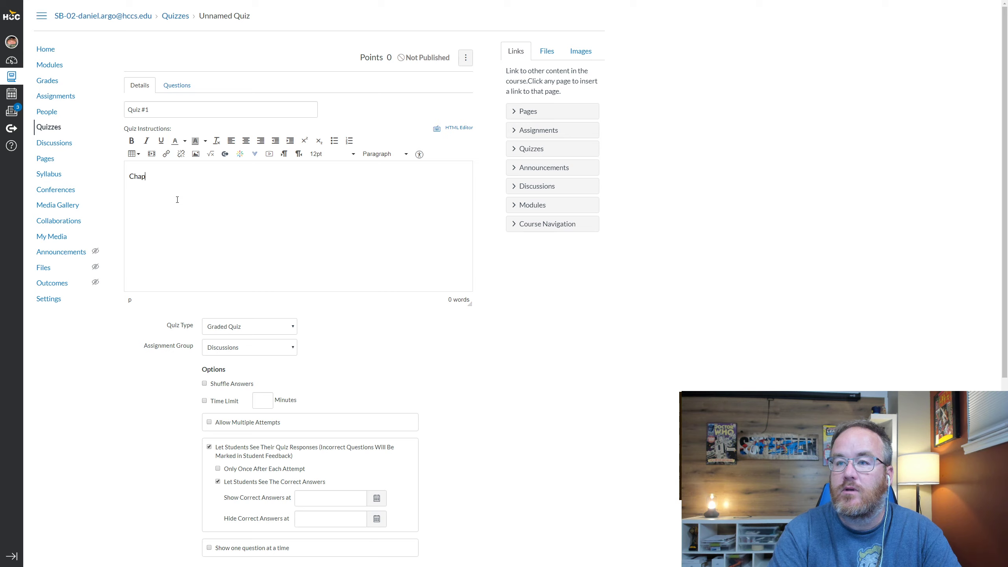
type("Chapter 1")
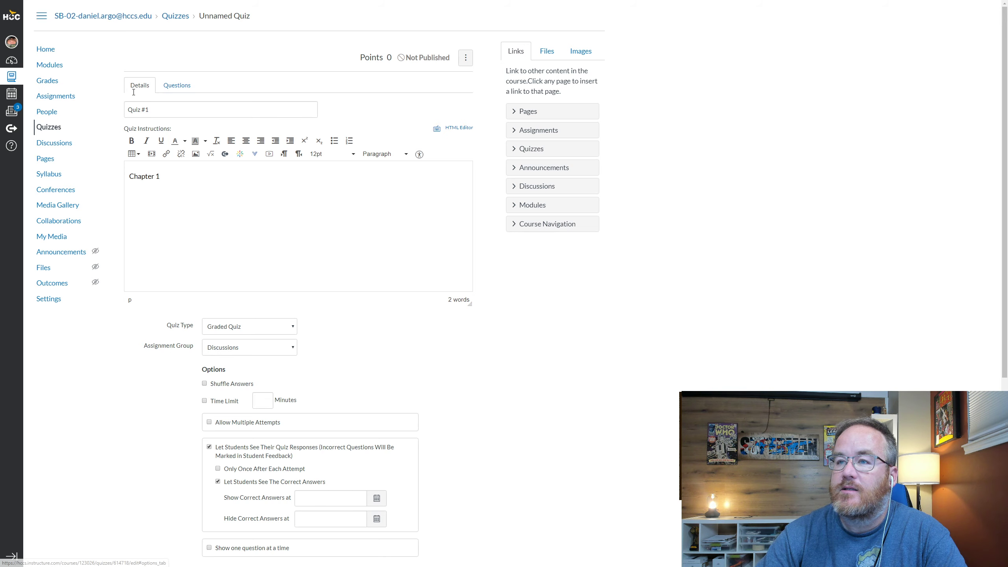
Review the quiz type and assignment group choices, keeping Graded Quiz and Discussions selected.
scroll(313, 293, "down", 3)
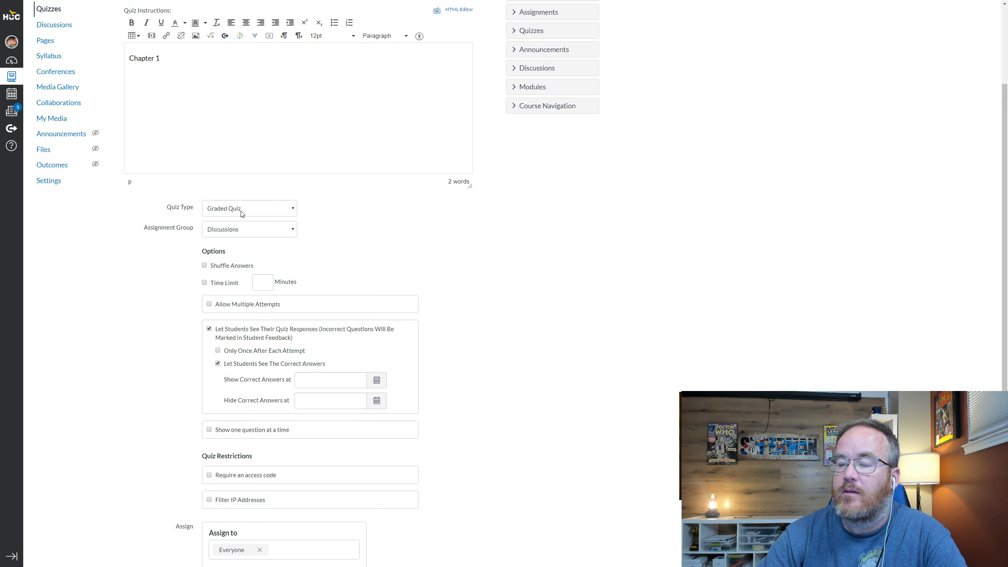
left_click(243, 209)
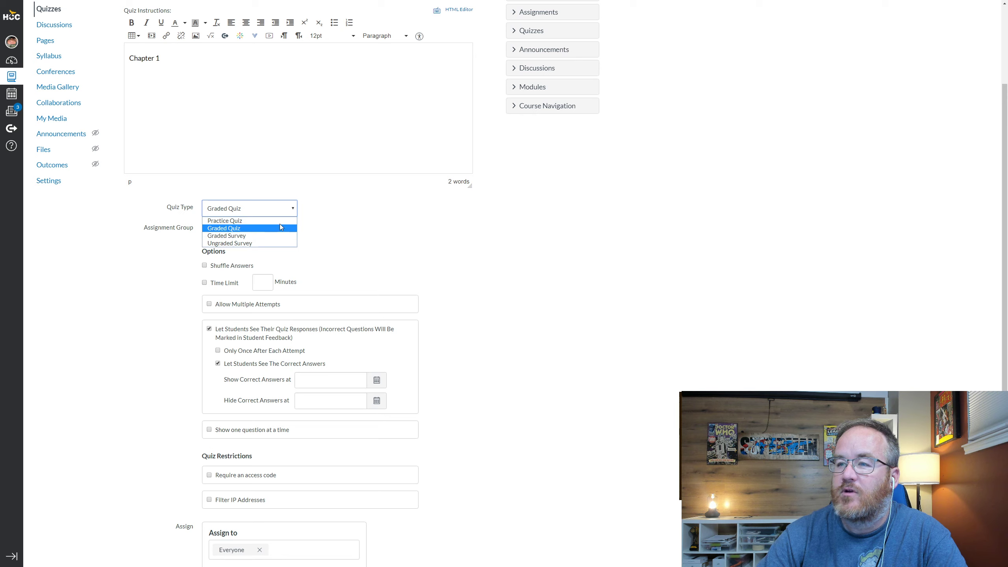
left_click(243, 229)
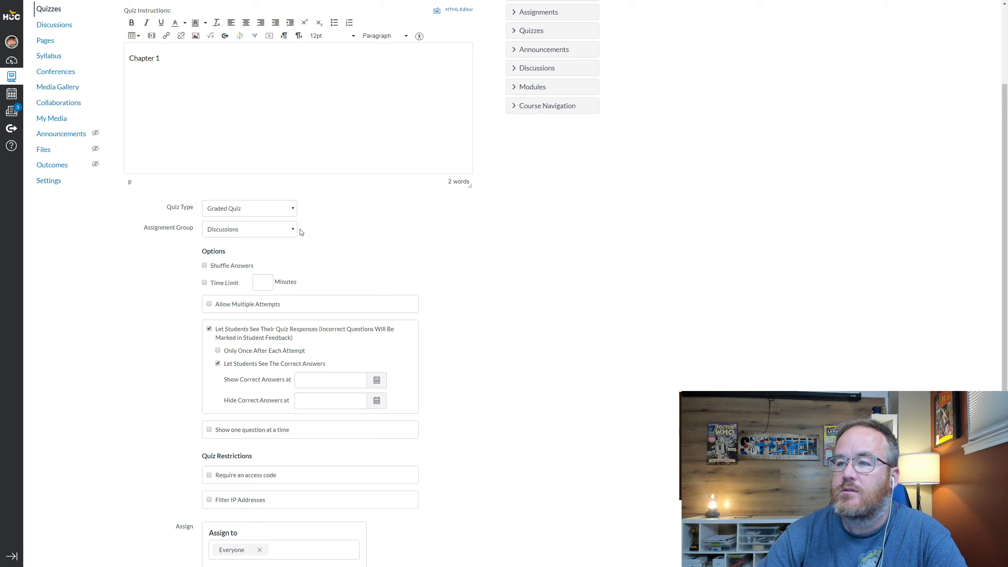
left_click(258, 234)
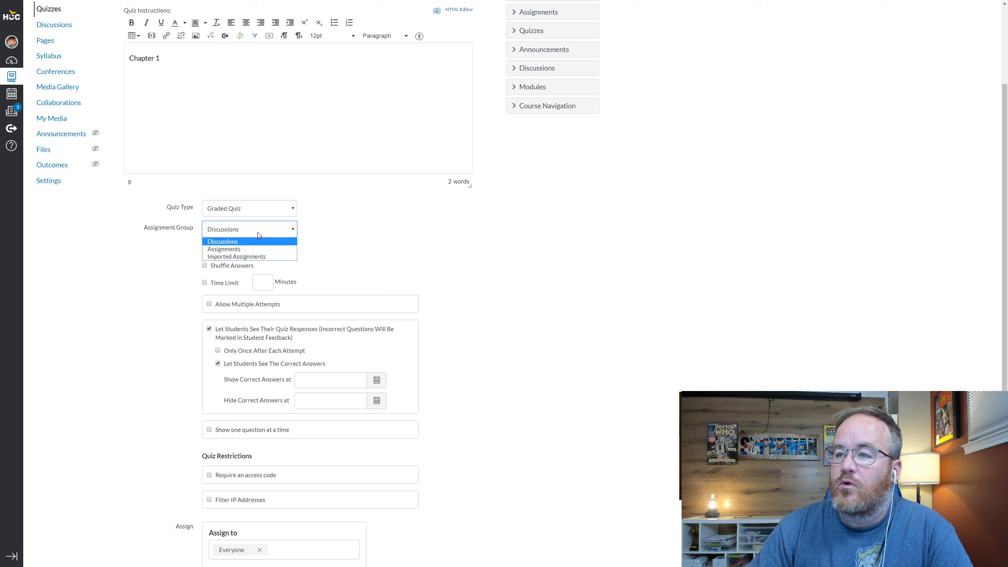
left_click(363, 239)
left_click(231, 231)
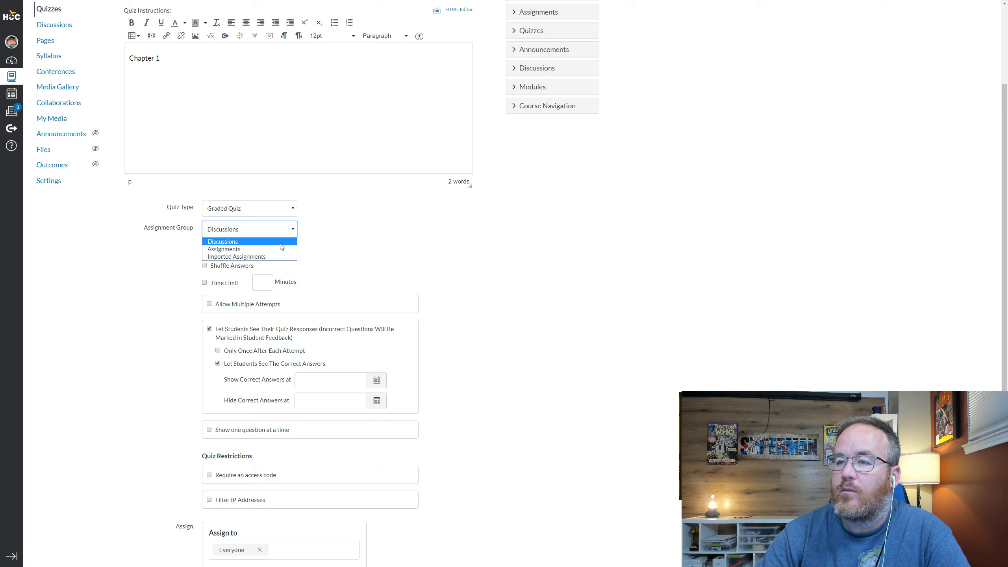
left_click(375, 252)
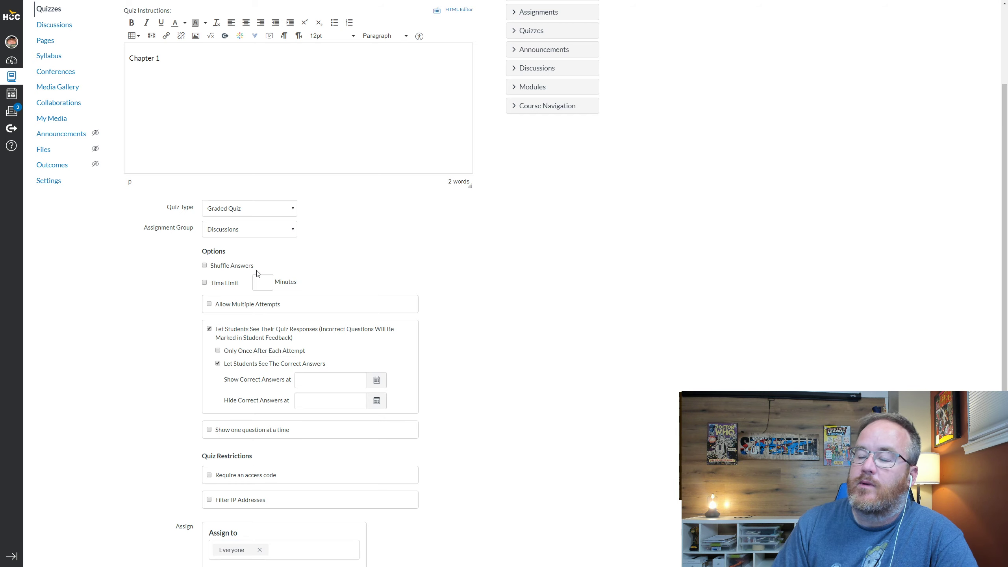
Enable a time limit of 15 minutes for the quiz.
left_click(205, 283)
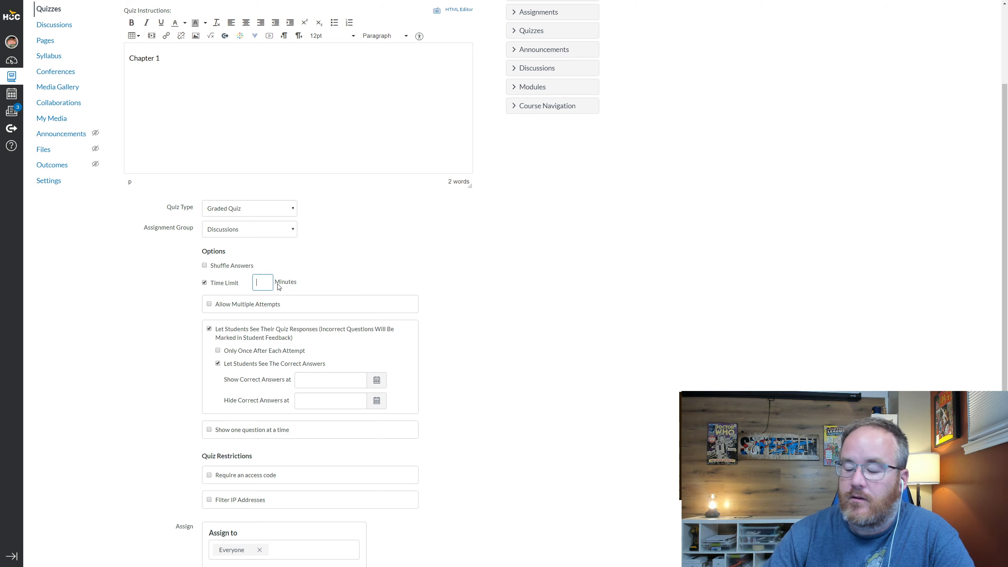
type("15")
left_click(409, 258)
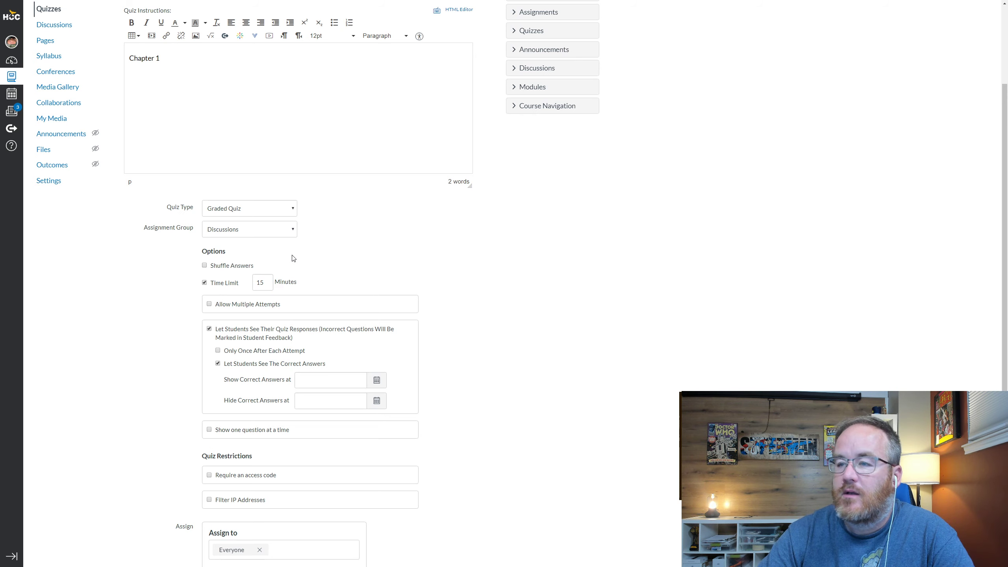
Try out multiple attempts with the highest score kept and 10 allowed attempts, and turn multiple attempts back off.
left_click(209, 304)
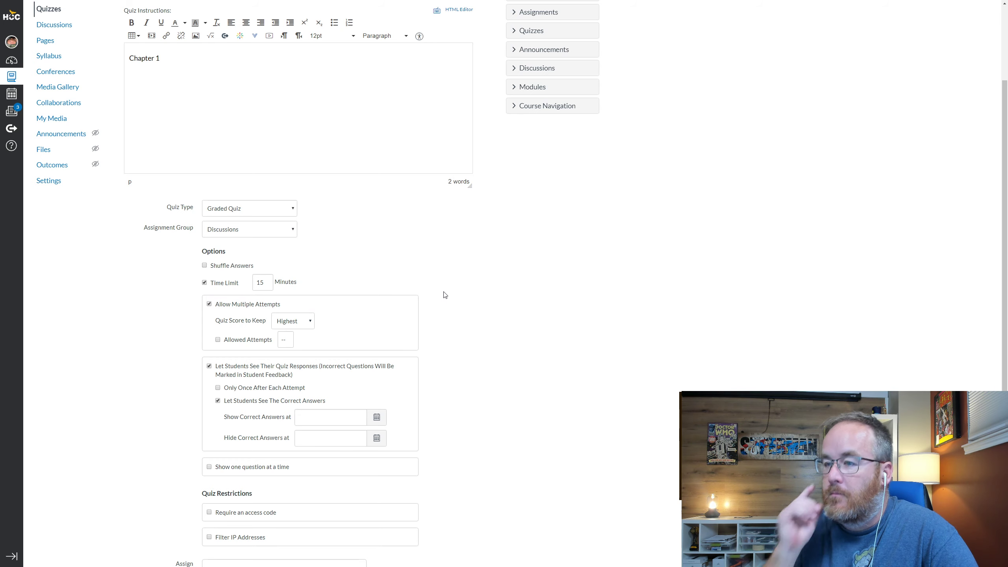
left_click(304, 324)
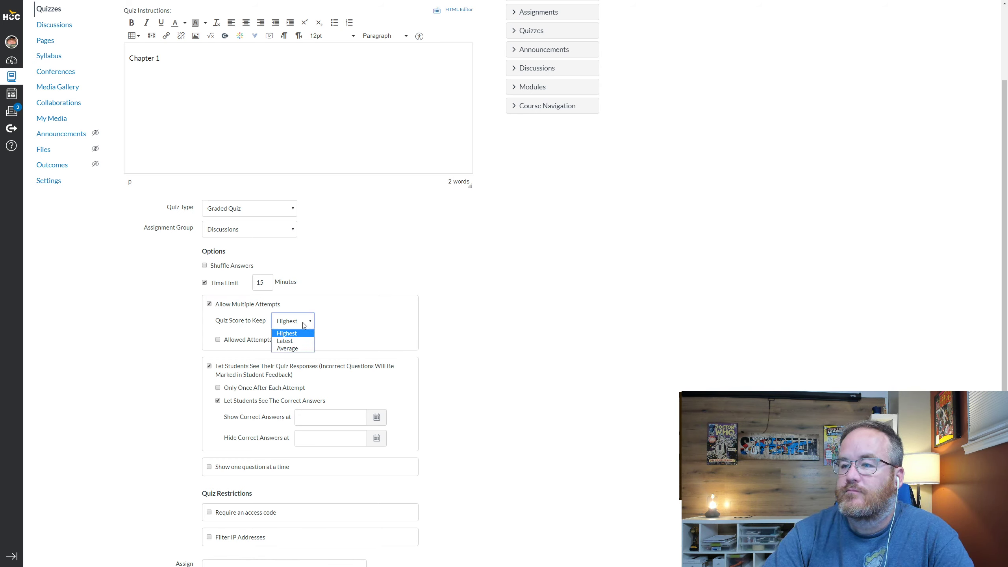
left_click(303, 348)
left_click(307, 322)
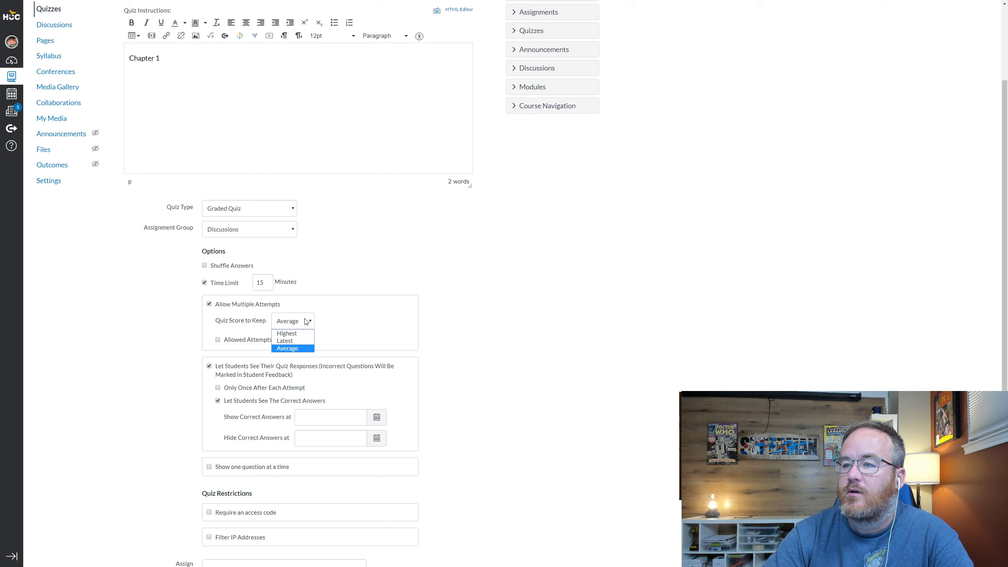
left_click(283, 333)
left_click(217, 339)
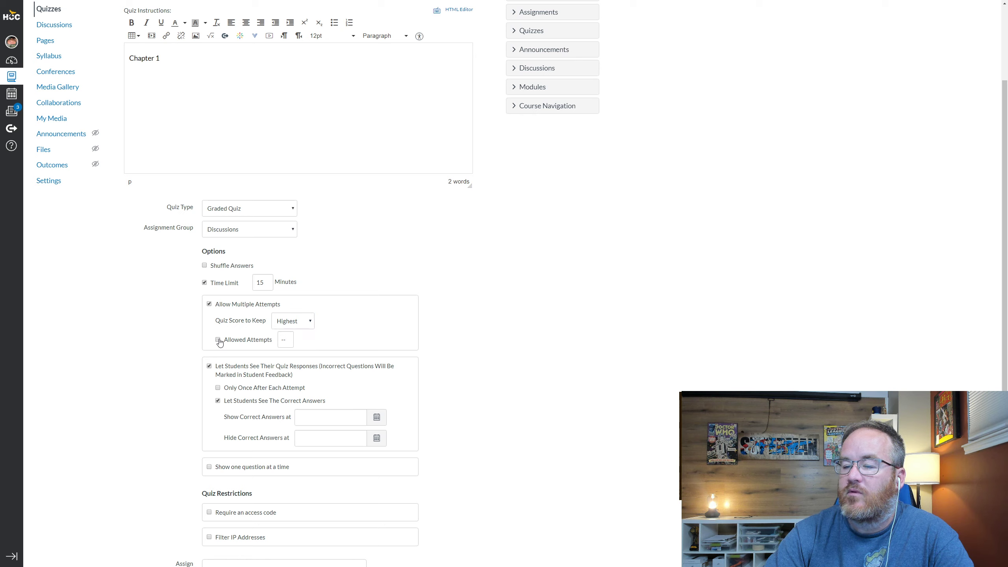
key("BackSpace")
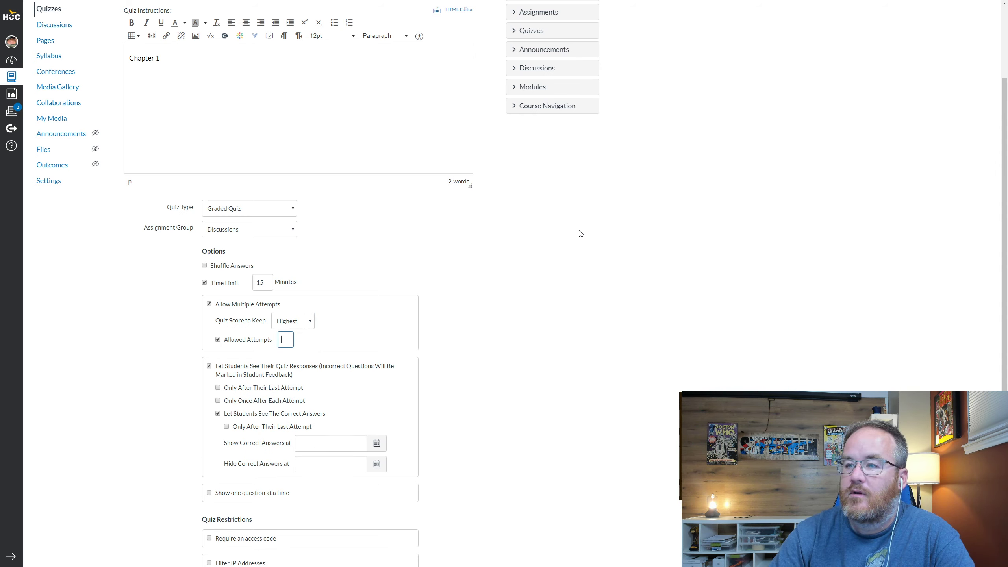
left_click(547, 333)
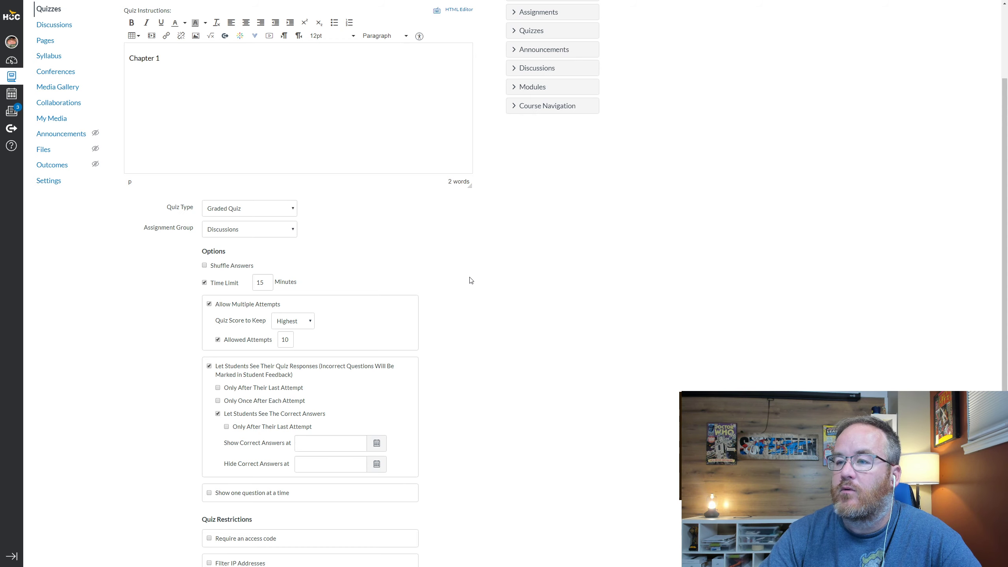
left_click(217, 340)
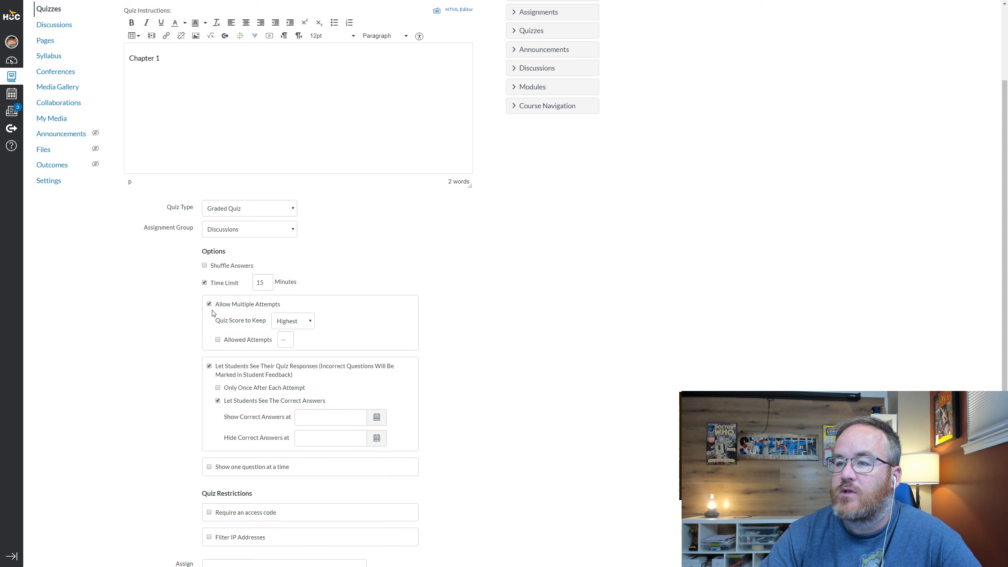
left_click(262, 304)
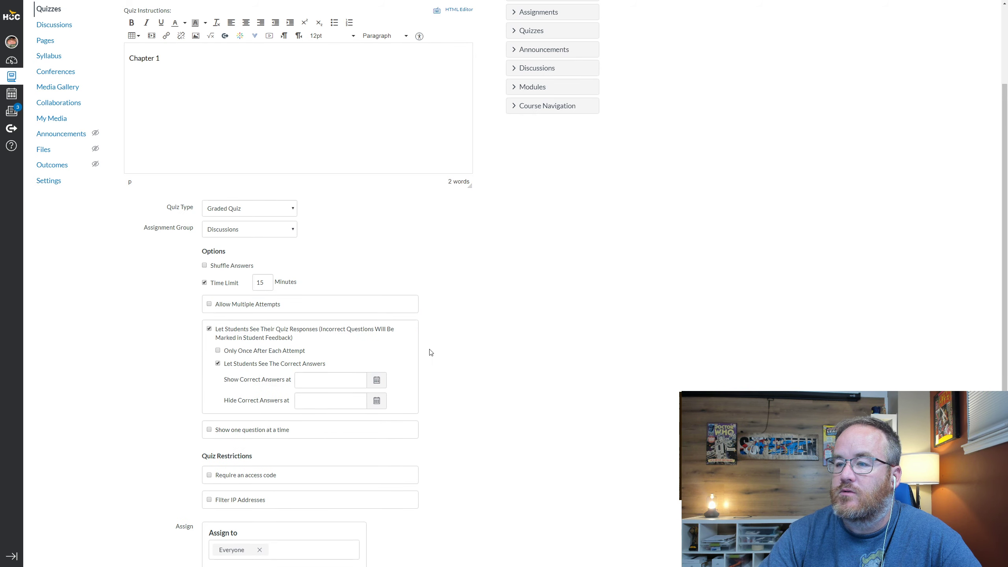
scroll(536, 383, "down", 2)
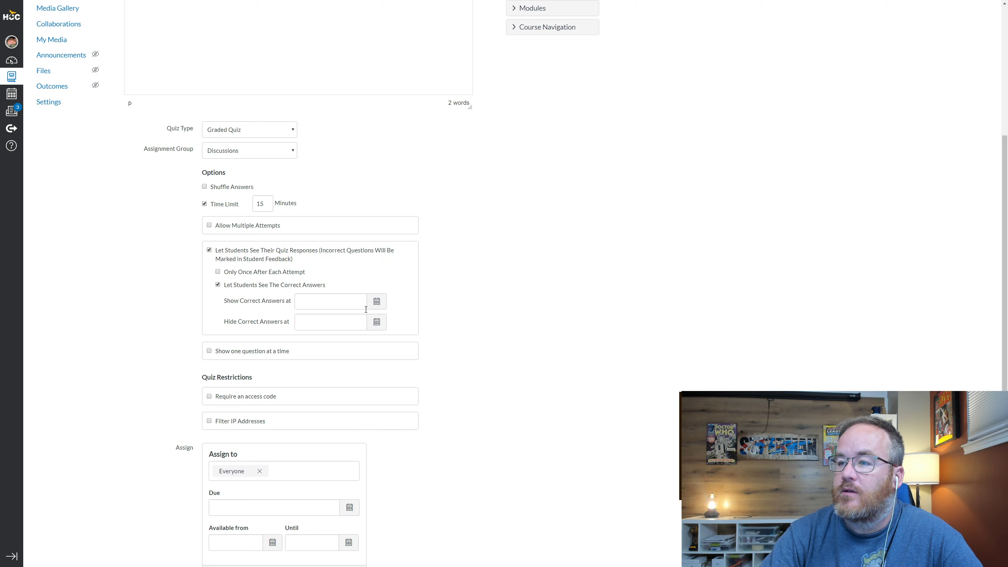
left_click(376, 301)
left_click(413, 309)
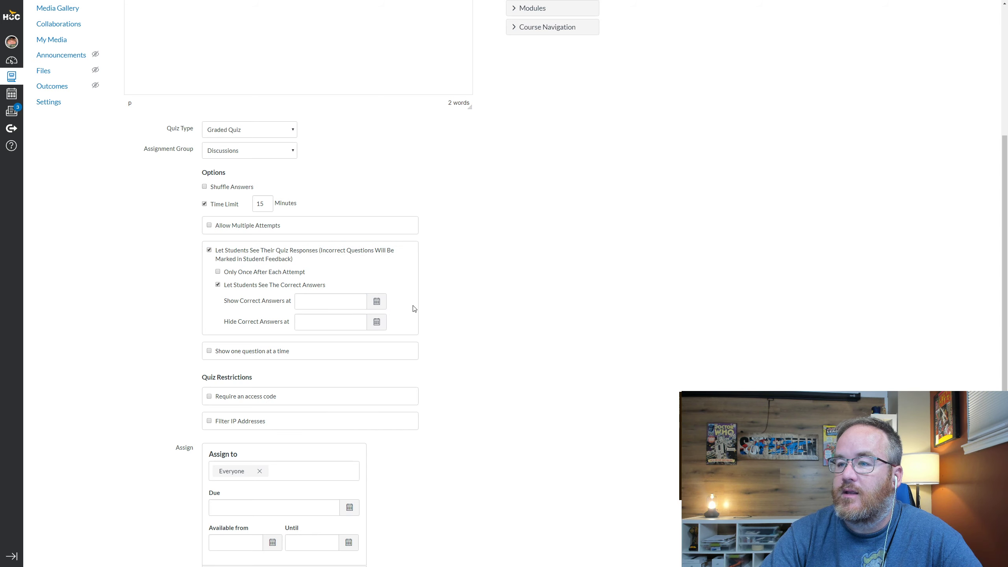
left_click(376, 322)
left_click(459, 351)
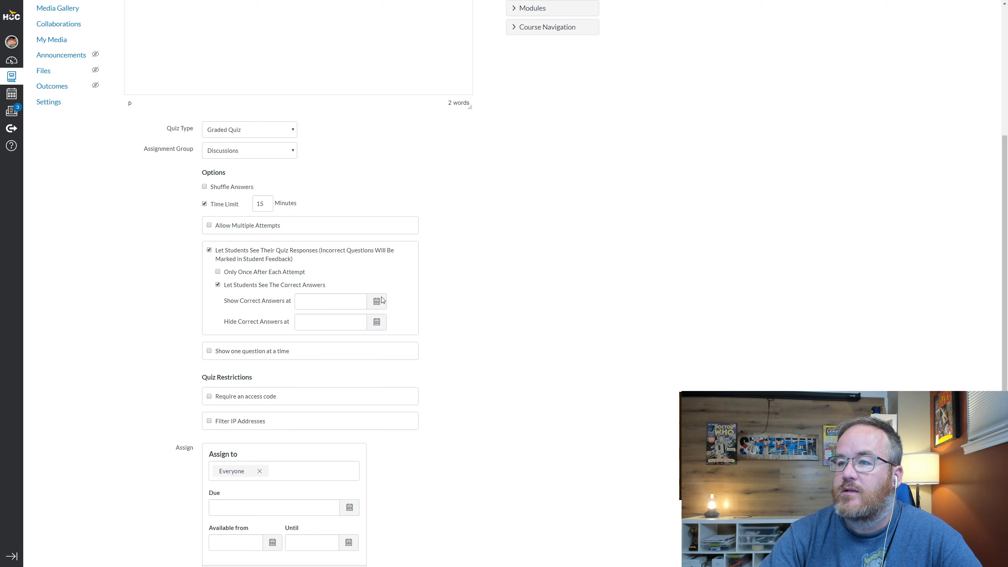
Let students see their quiz responses but not the correct answers, and show one question at a time without locking answered questions.
left_click(209, 250)
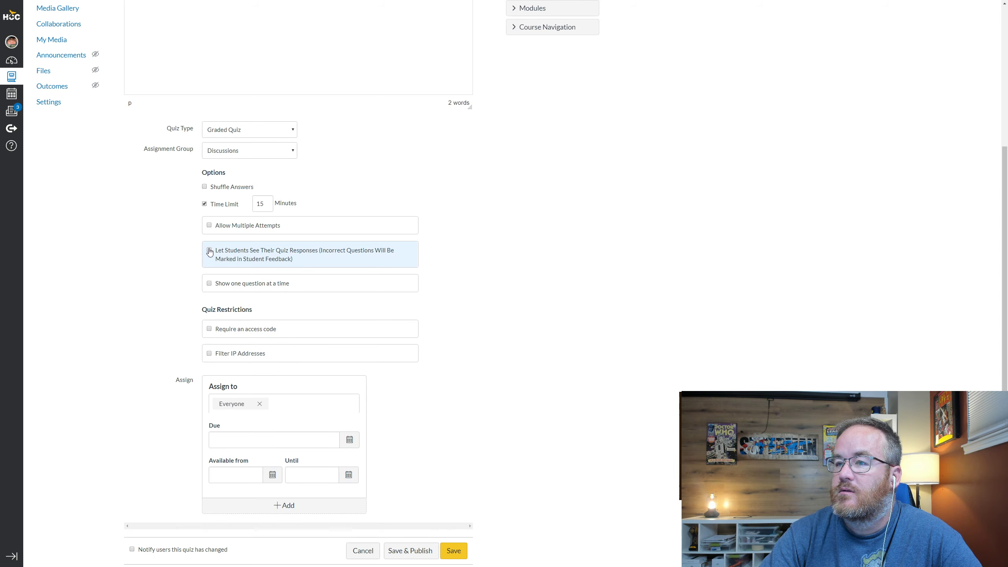
left_click(209, 251)
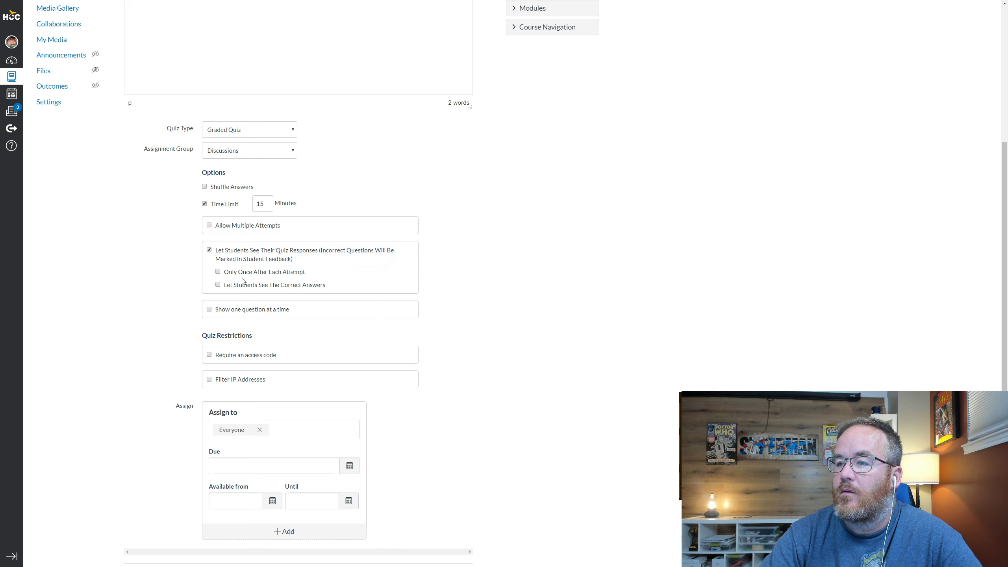
left_click(209, 310)
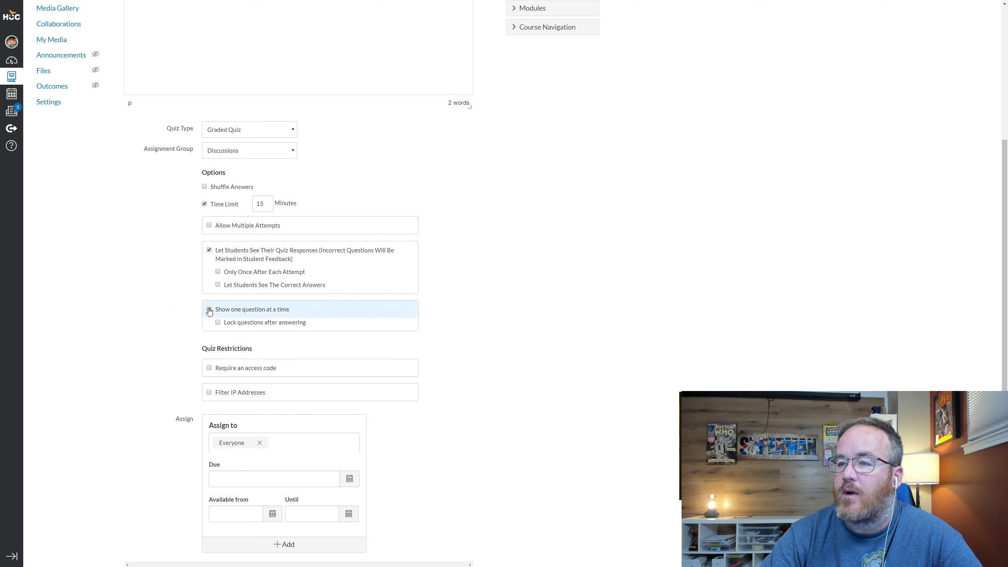
left_click(209, 310)
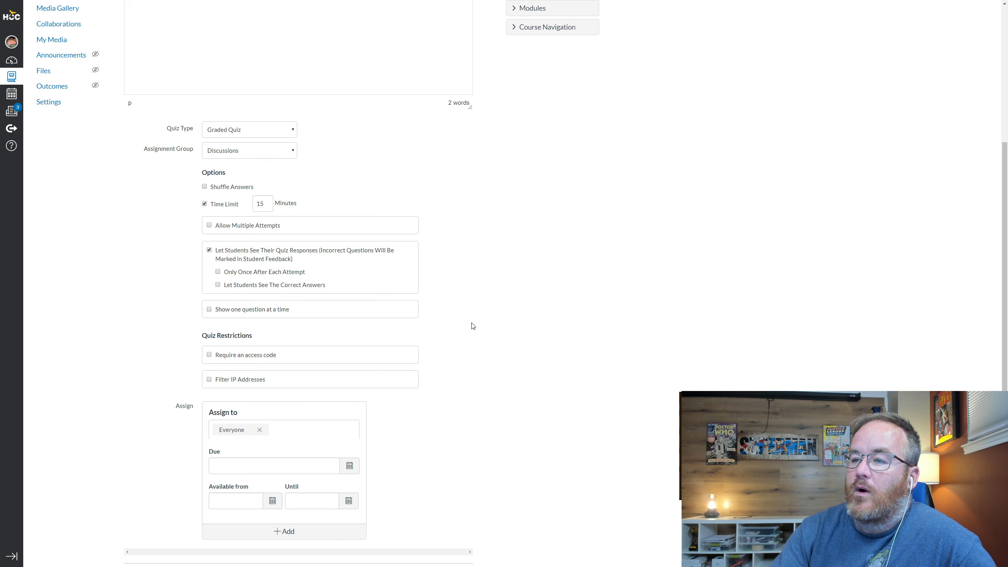
left_click(209, 310)
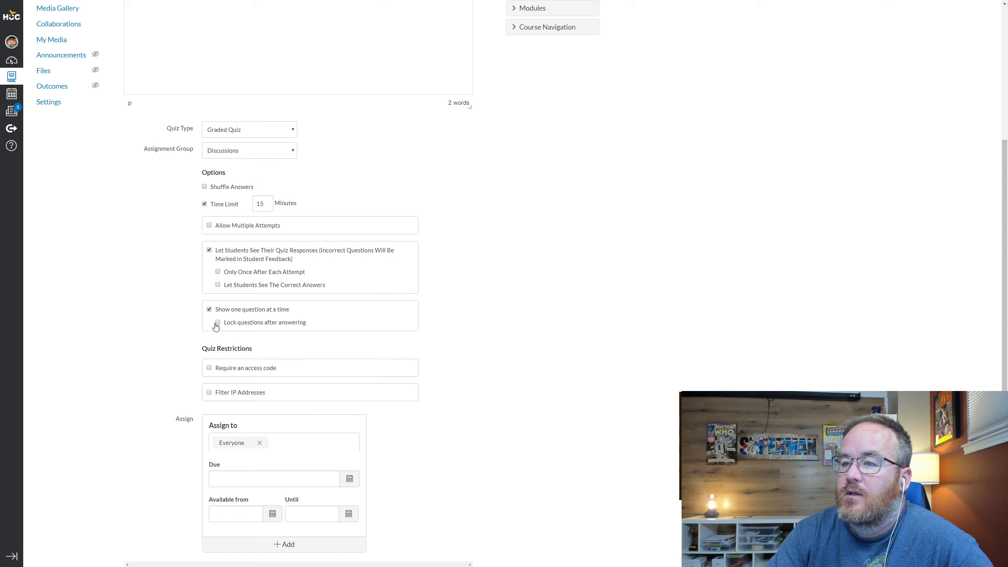
left_click(221, 324)
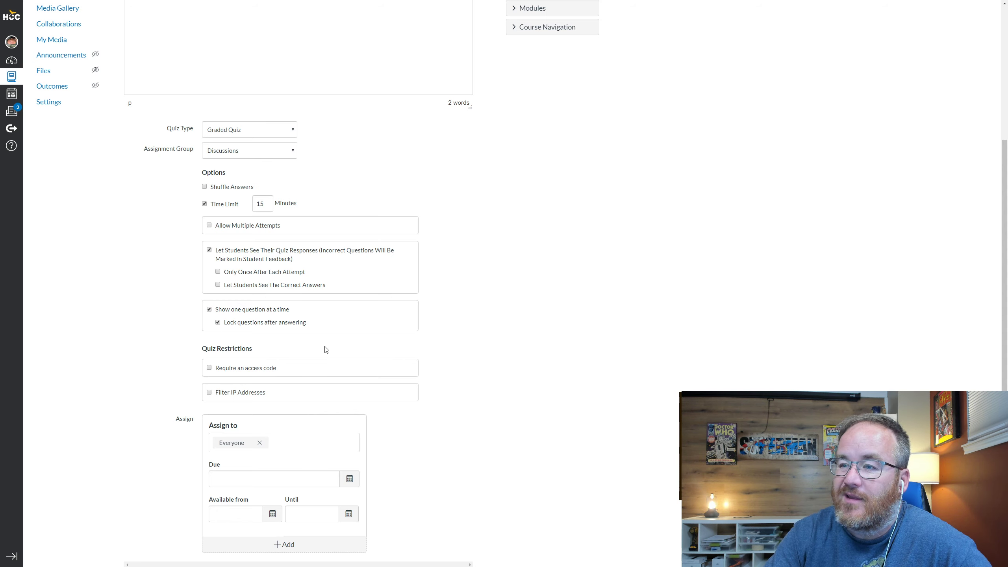
left_click(217, 322)
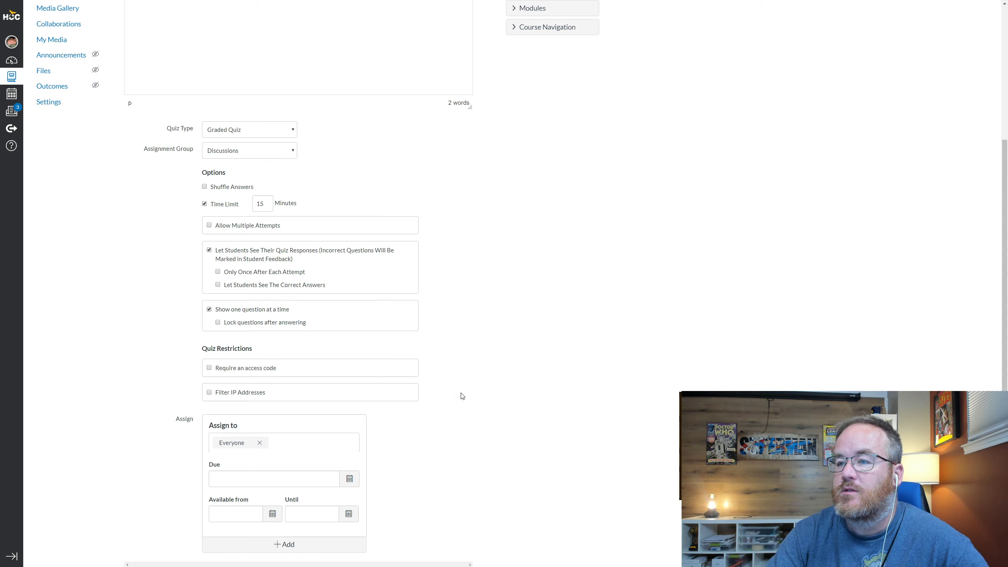
Try out the access code requirement under the quiz restrictions and turn it back off.
scroll(462, 395, "down", 2)
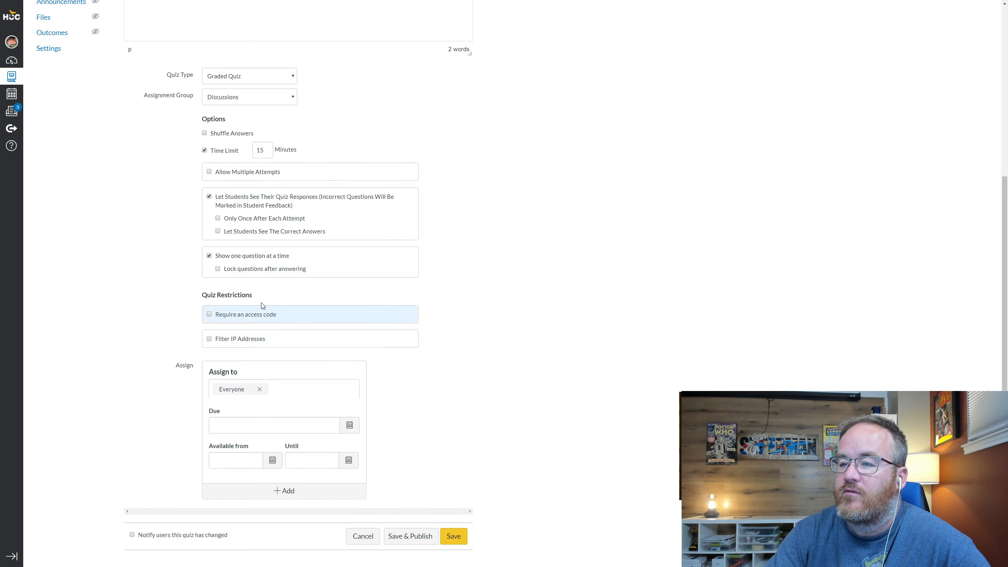
left_click(210, 316)
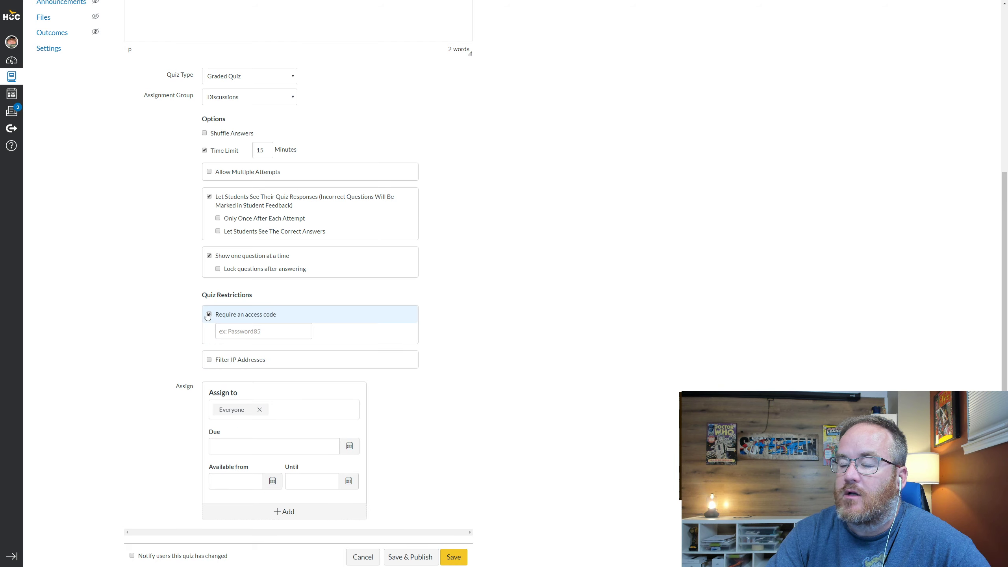
left_click(209, 316)
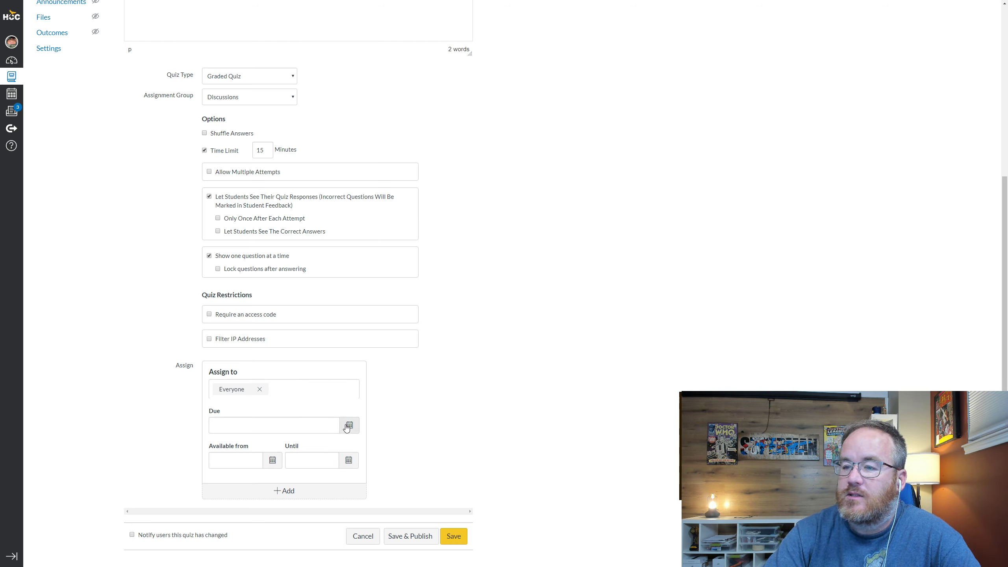
Look at the date choices for the quiz's availability start, due date and availability end without setting any.
left_click(272, 460)
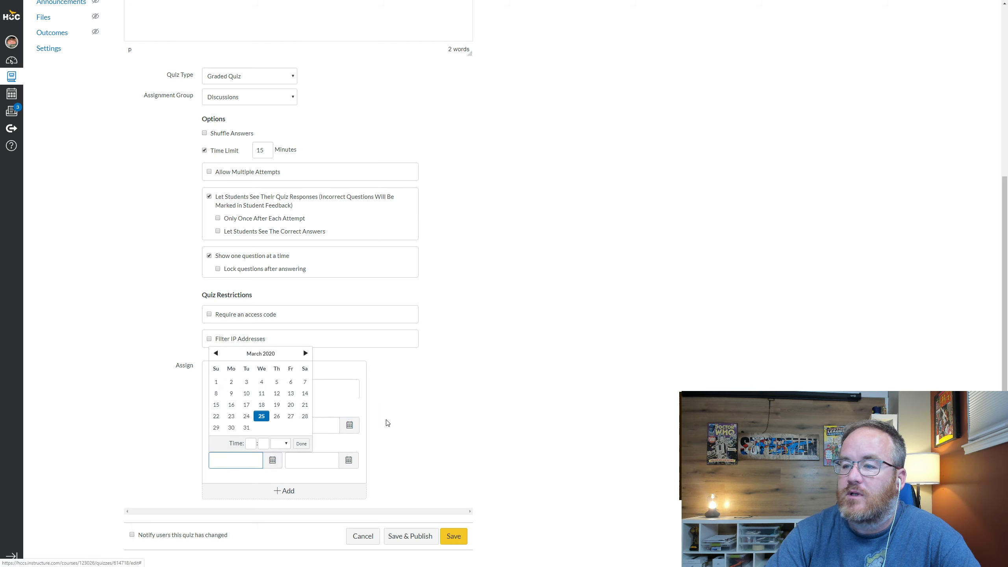
left_click(407, 425)
left_click(349, 425)
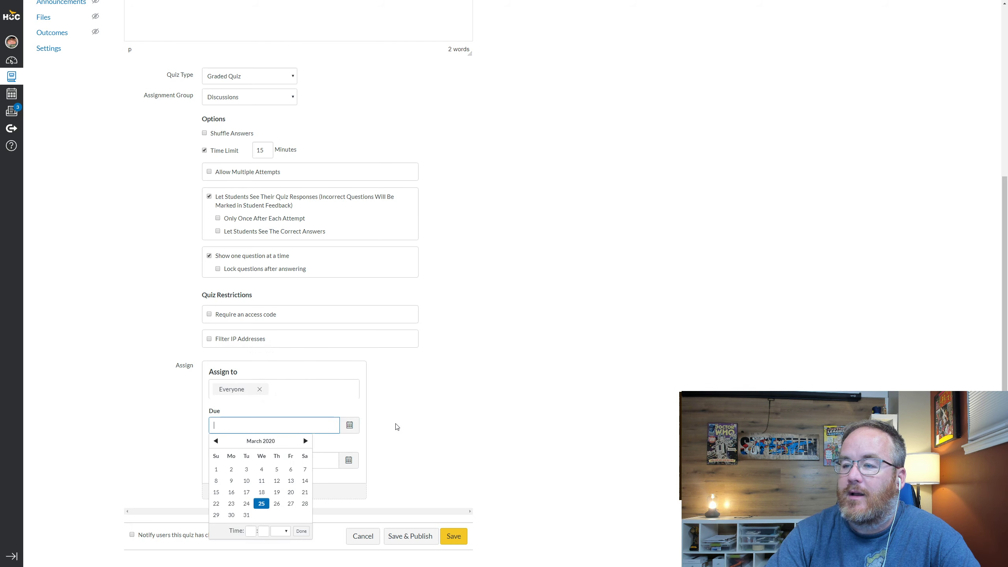
left_click(414, 434)
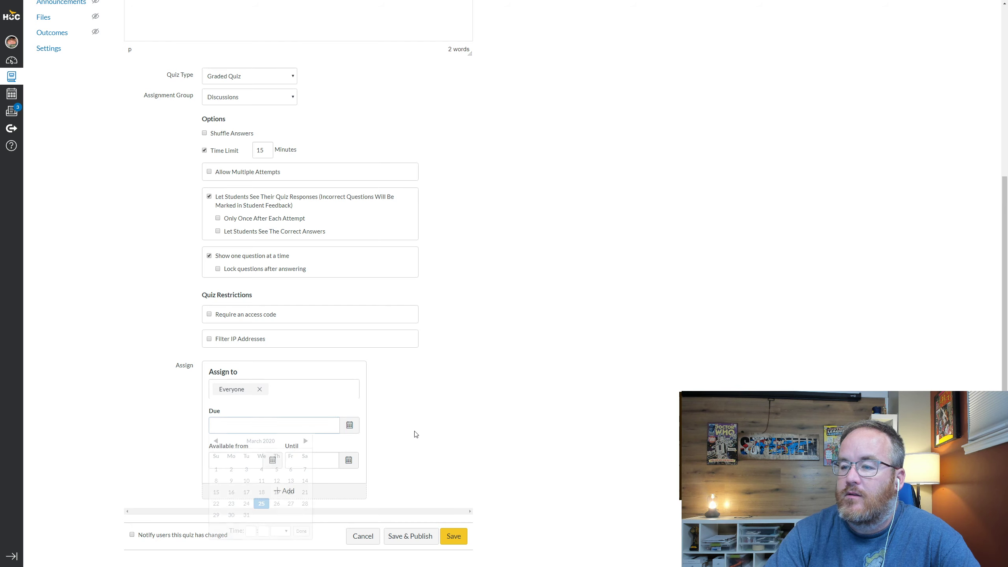
left_click(303, 421)
left_click(325, 465)
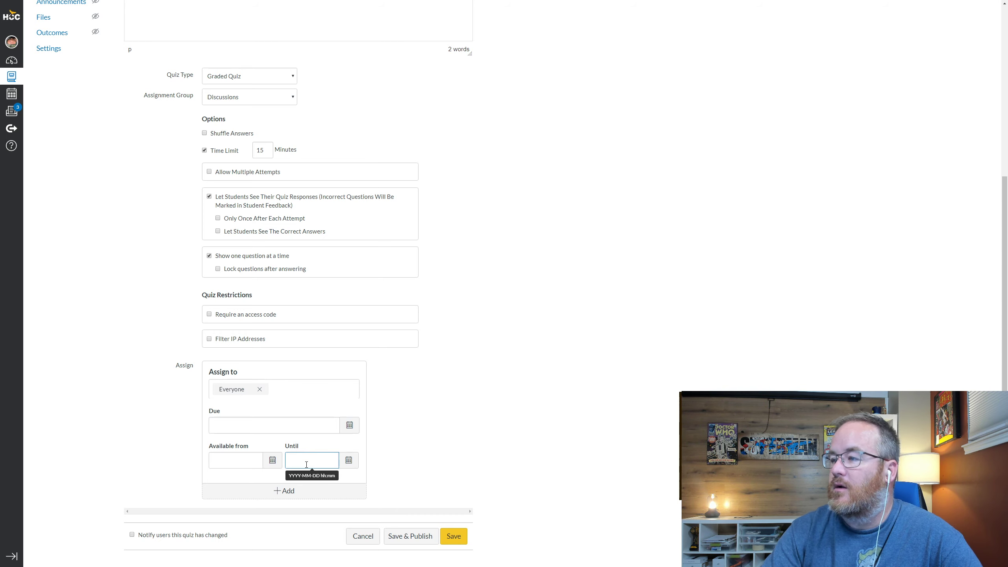
Try out an additional assignment block, view the course sections it can be assigned to, and remove the block.
left_click(285, 492)
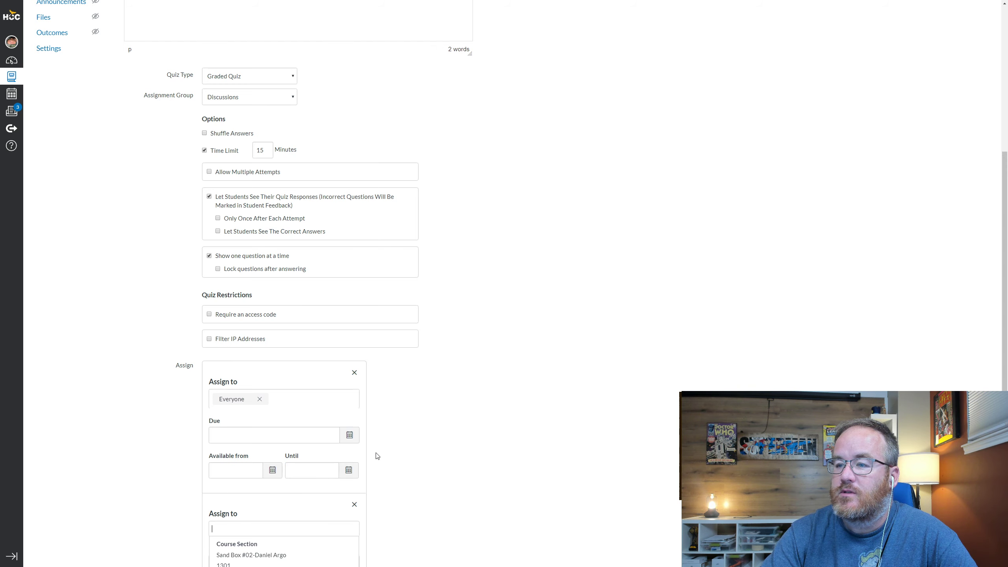
scroll(430, 451, "down", 3)
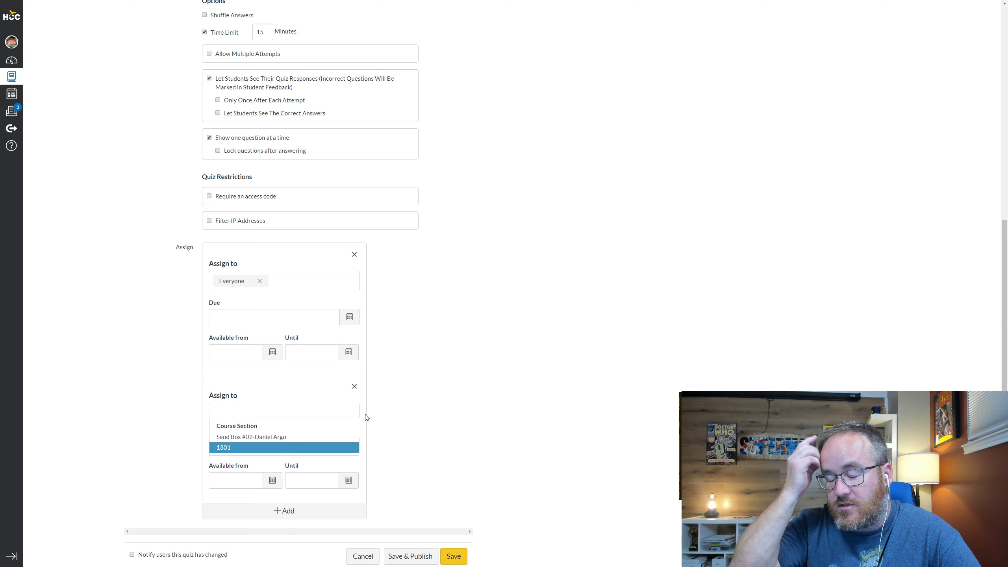
left_click(354, 386)
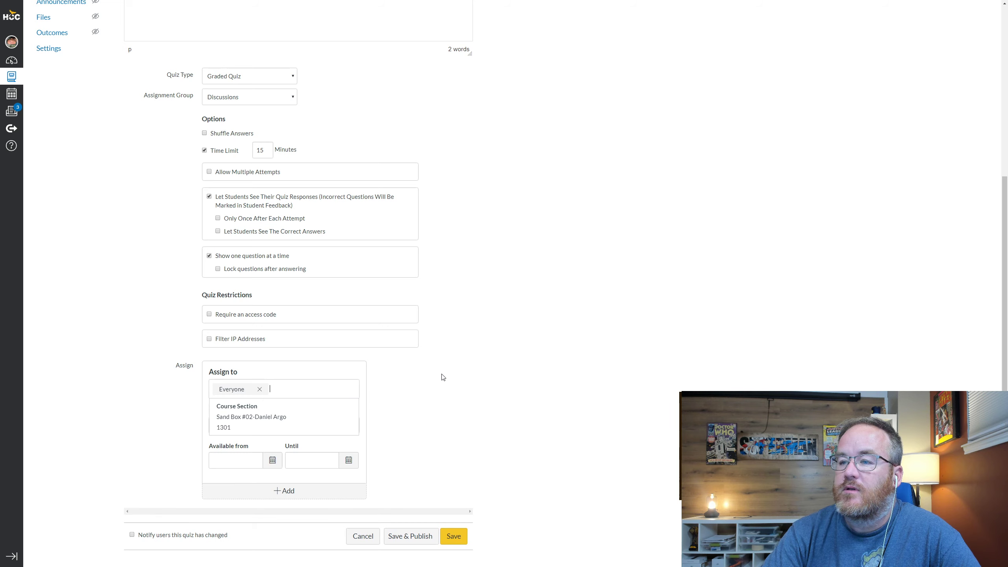
left_click(455, 414)
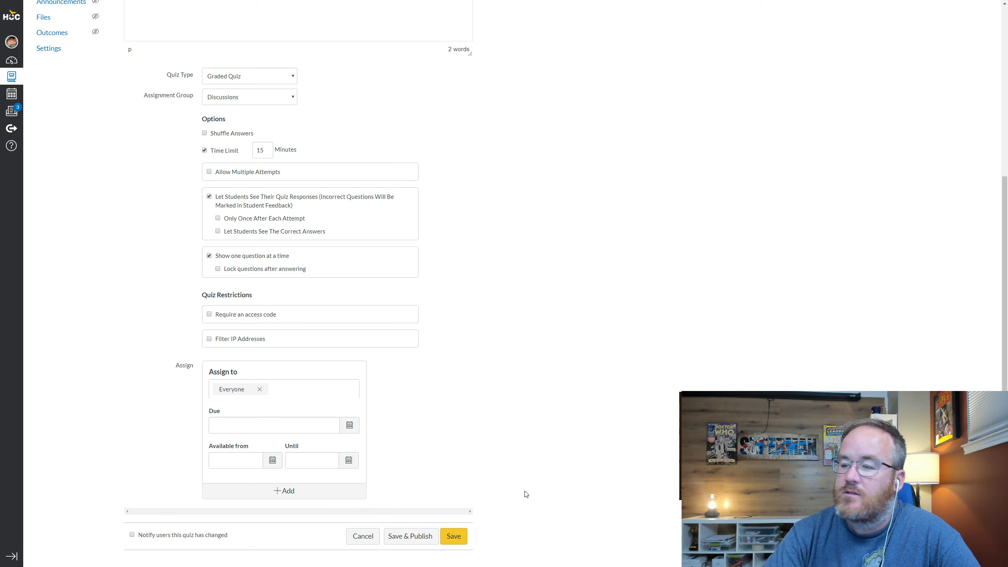
Examine the options for adding questions to the quiz and its additional quiz actions.
left_click(451, 534)
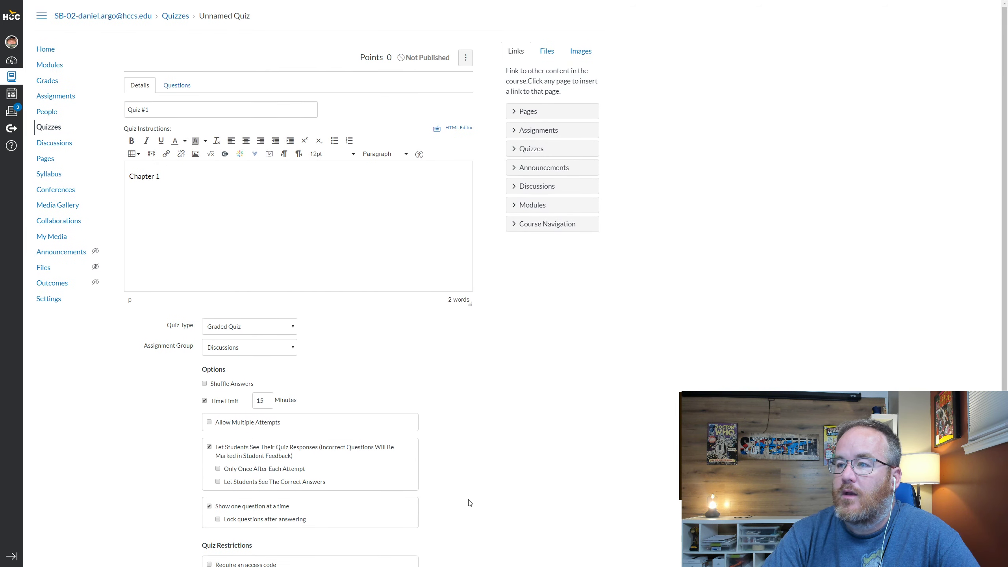
left_click(177, 87)
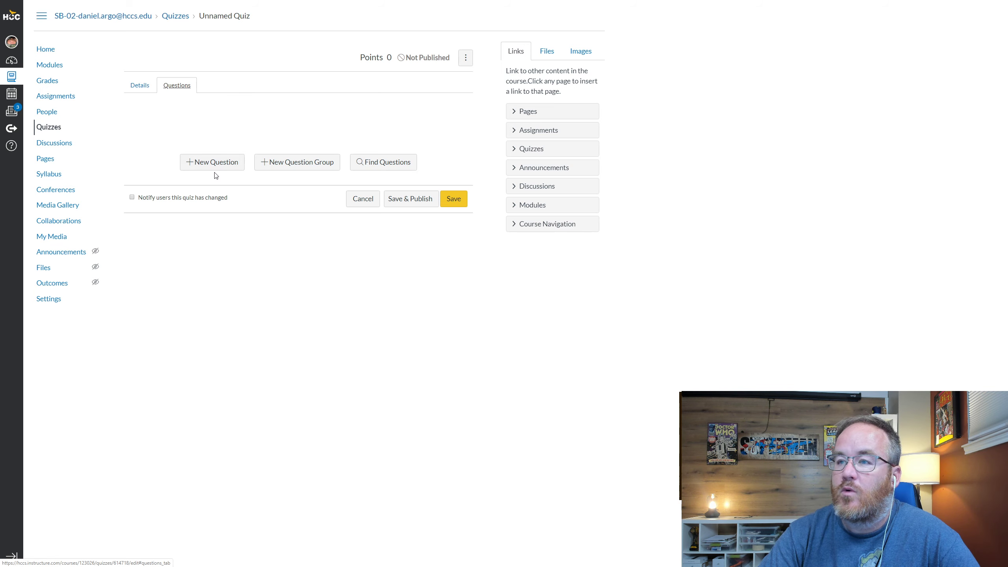
left_click(464, 57)
left_click(457, 120)
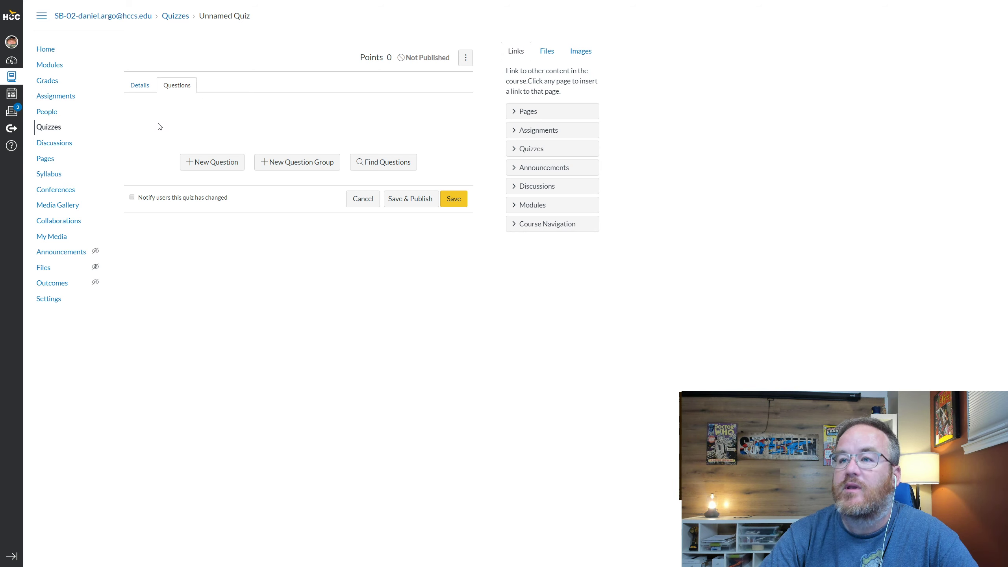
Return to the quiz details and rename the quiz as Exam 1.
left_click(139, 88)
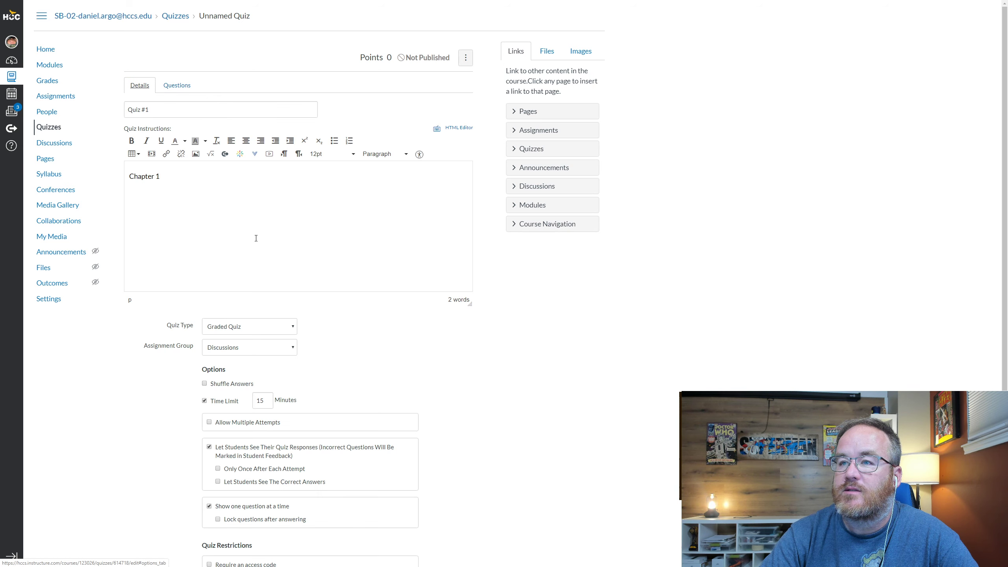
triple_click(164, 107)
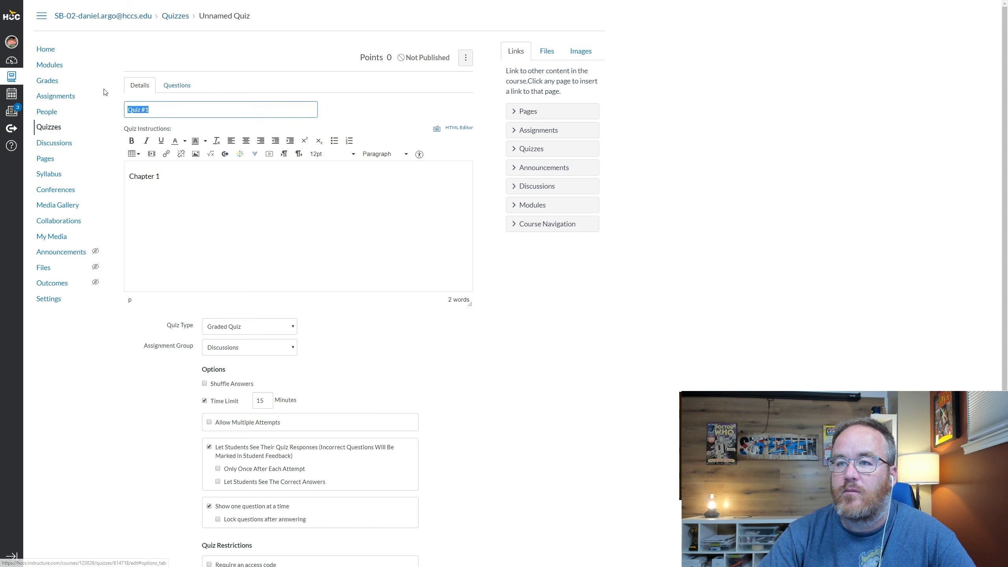
type("Exam 1")
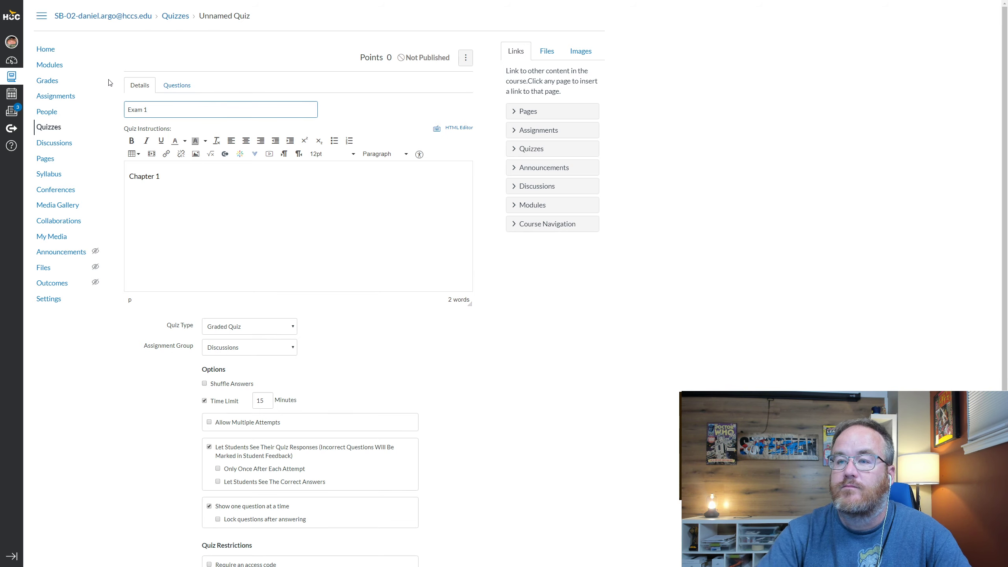
left_click(454, 360)
Save and publish the quiz, and check the assignment group in its summary.
scroll(317, 358, "down", 2)
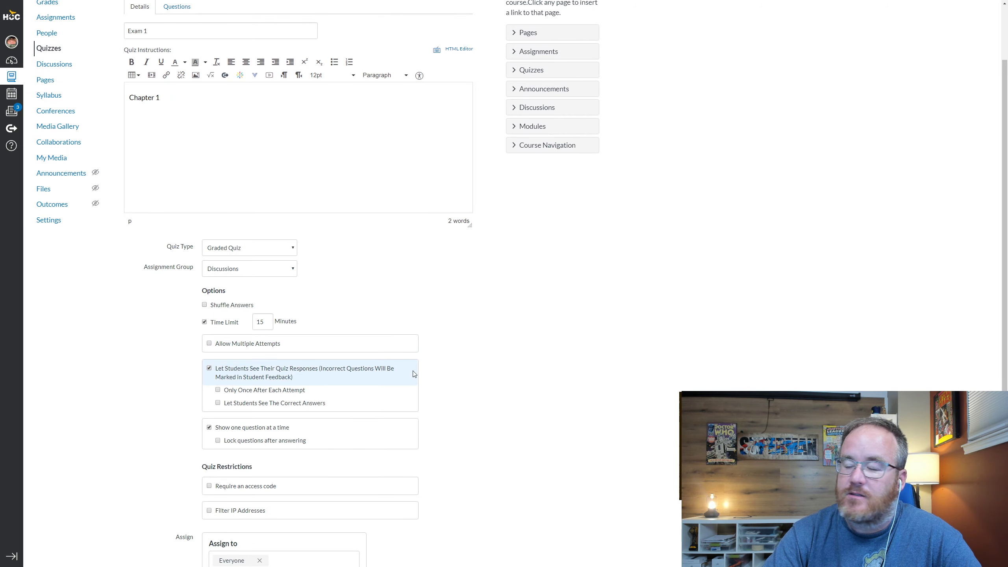
scroll(456, 318, "down", 4)
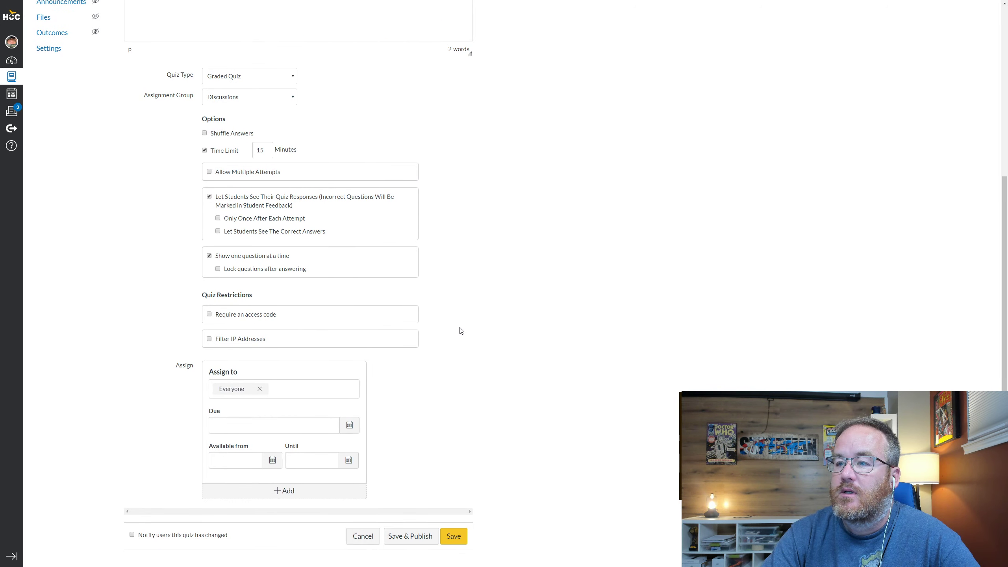
left_click(416, 532)
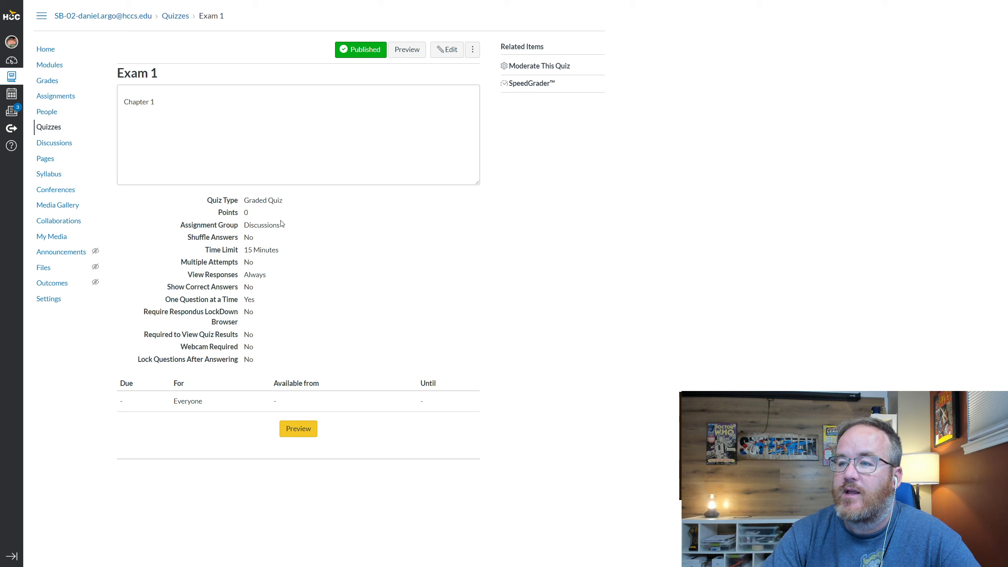
left_click_drag(292, 225, 243, 228)
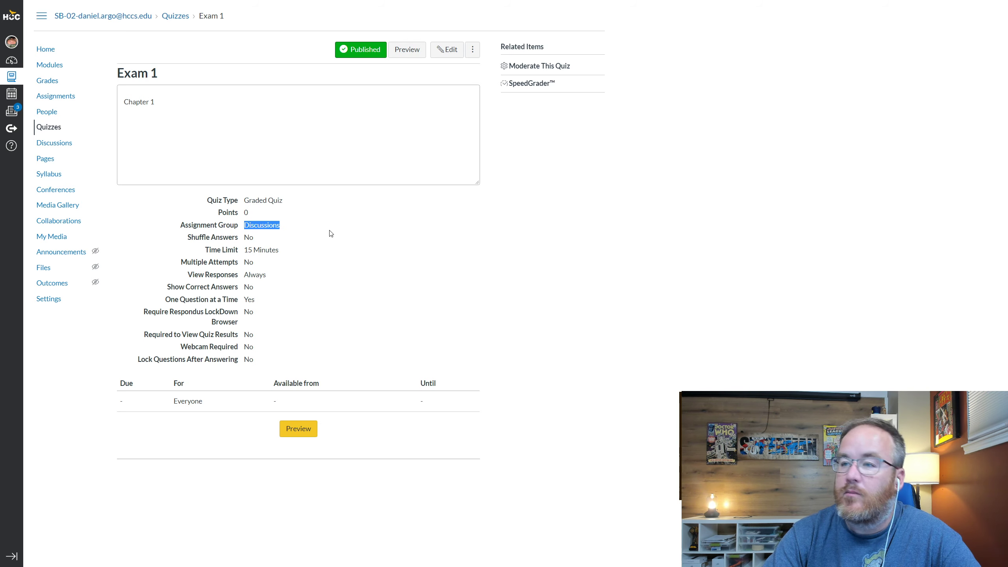